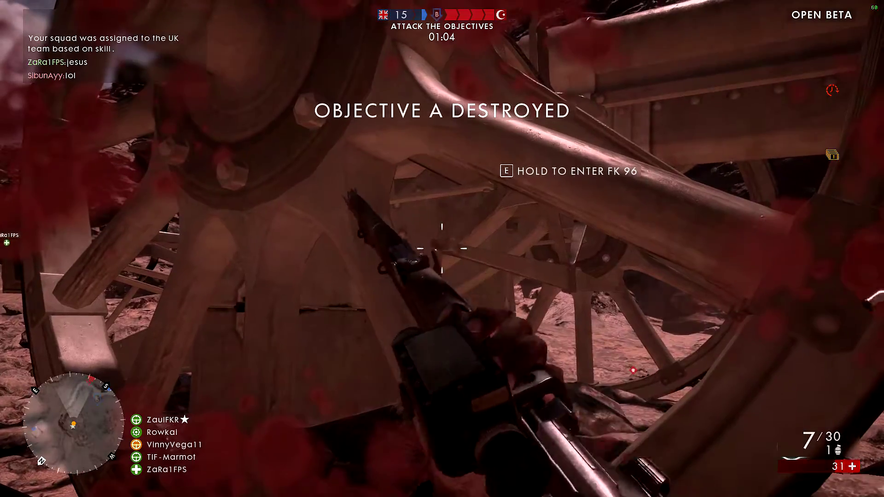
key(r)
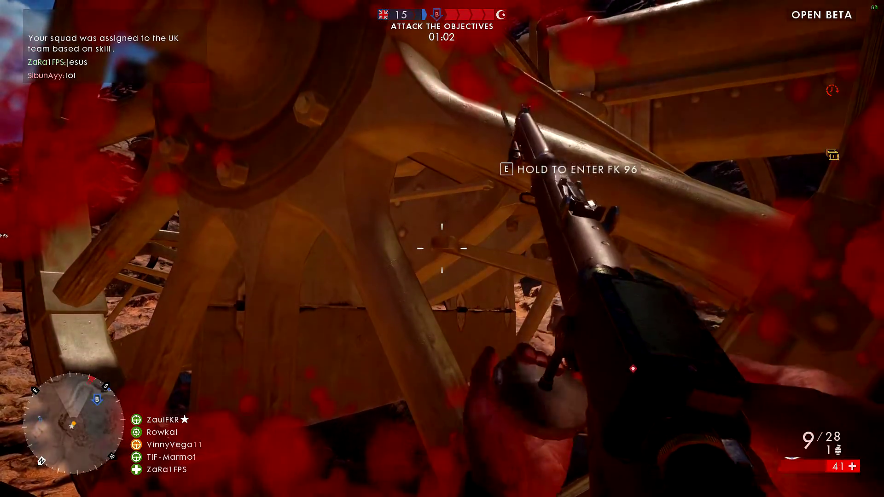
key(w)
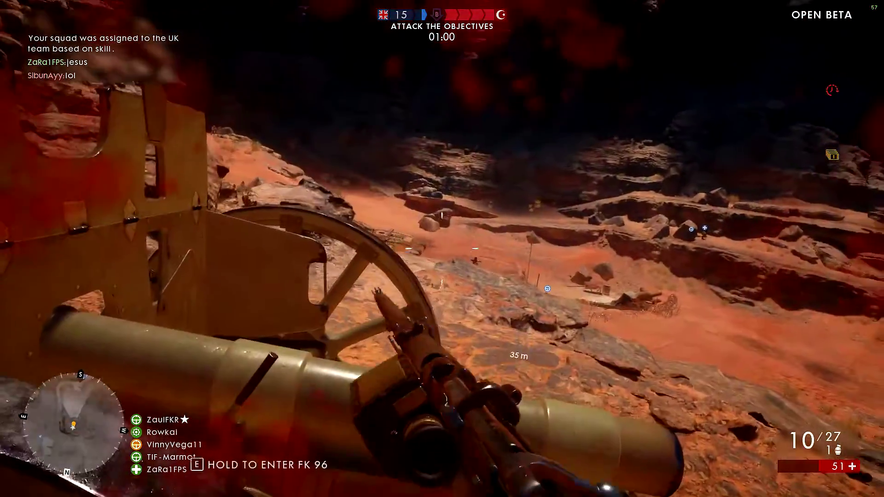
key(w)
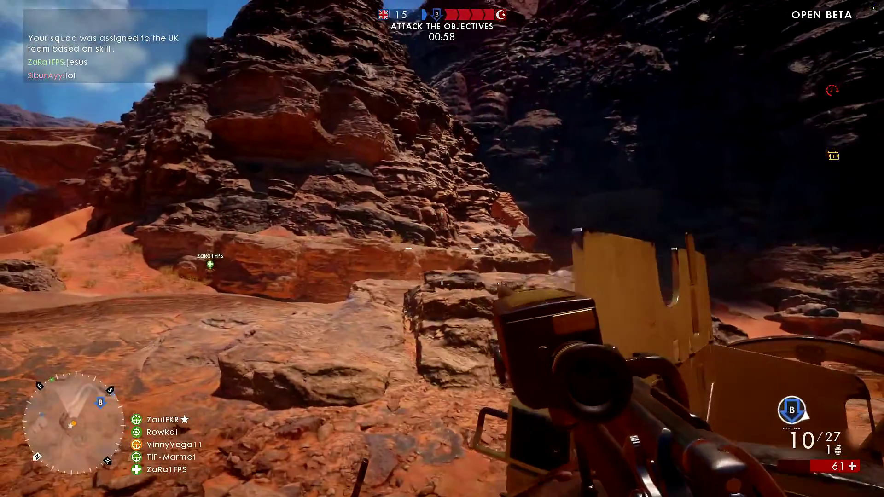
key(w)
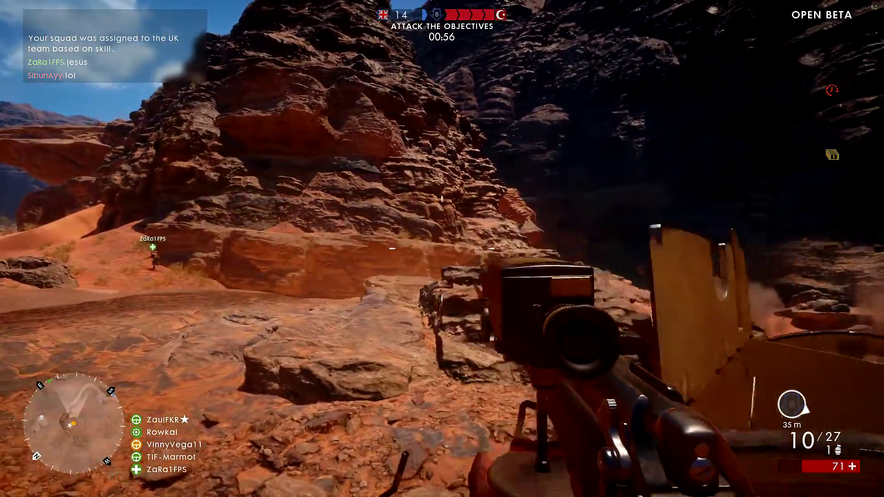
key(w)
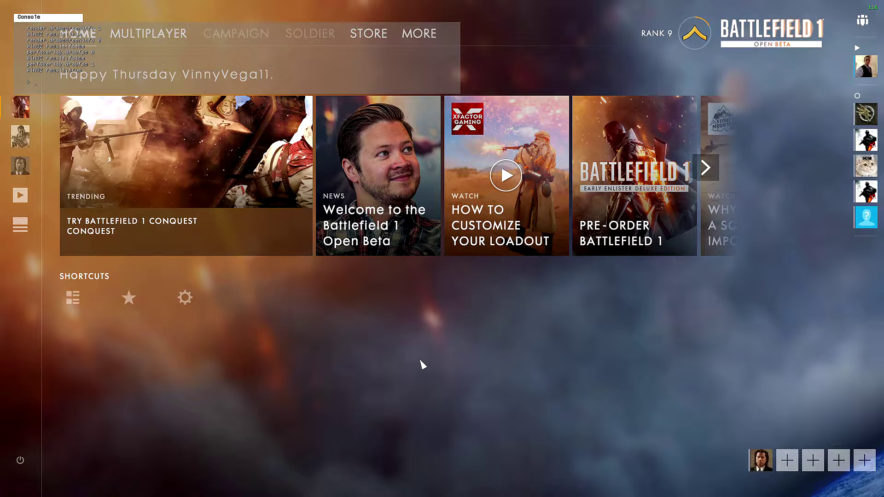
Step: Turn on the on-screen rendering info with the console command render.drawscreeninfo 1, and close the console
text(render)
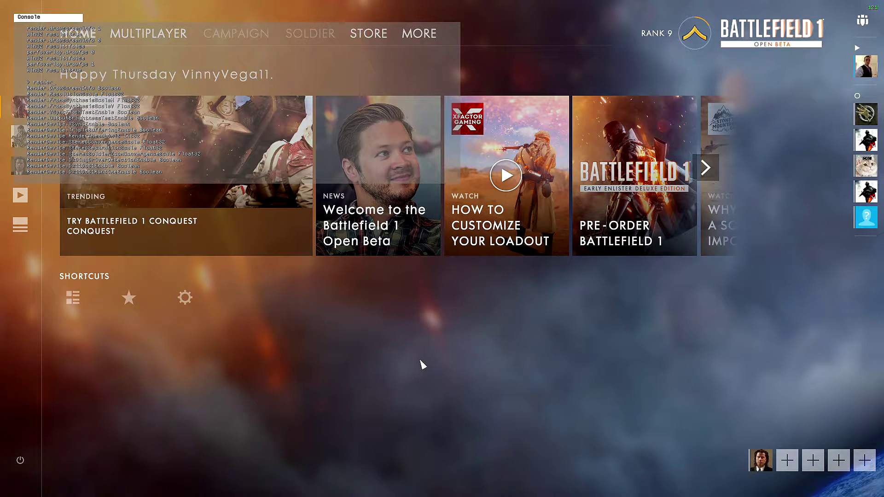
text(.draw)
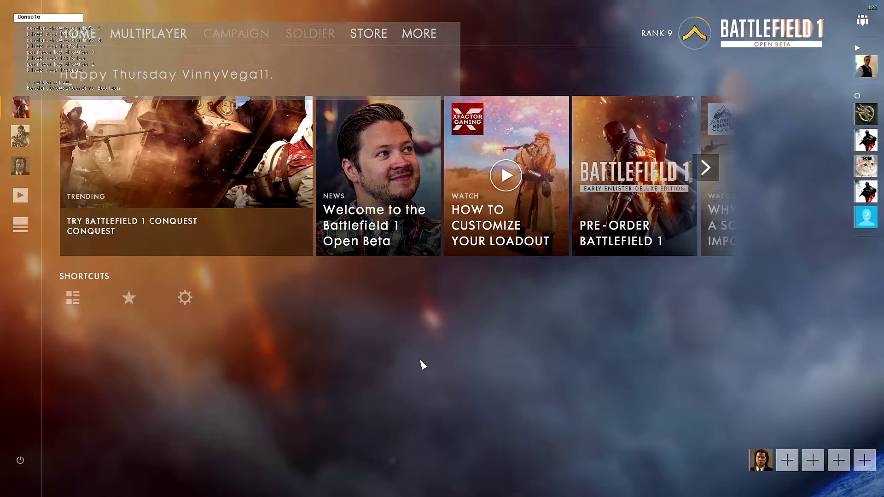
text(screenion)
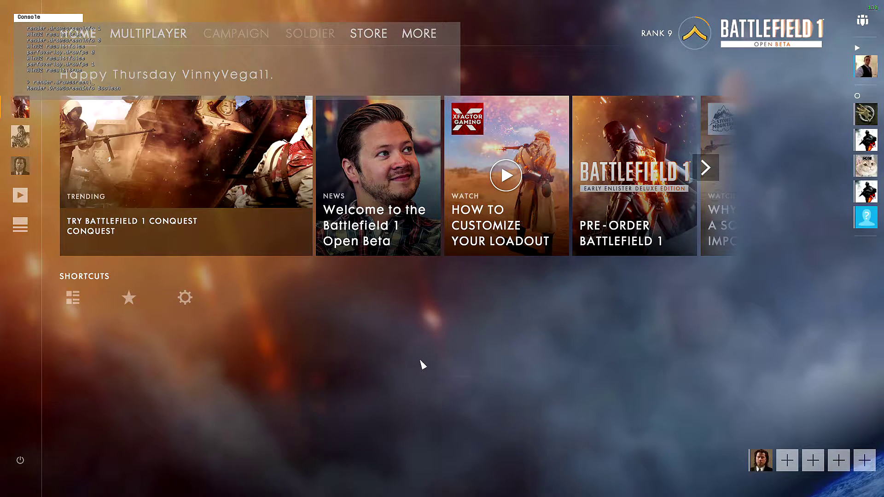
key(BackSpace)
key(BackSpace)
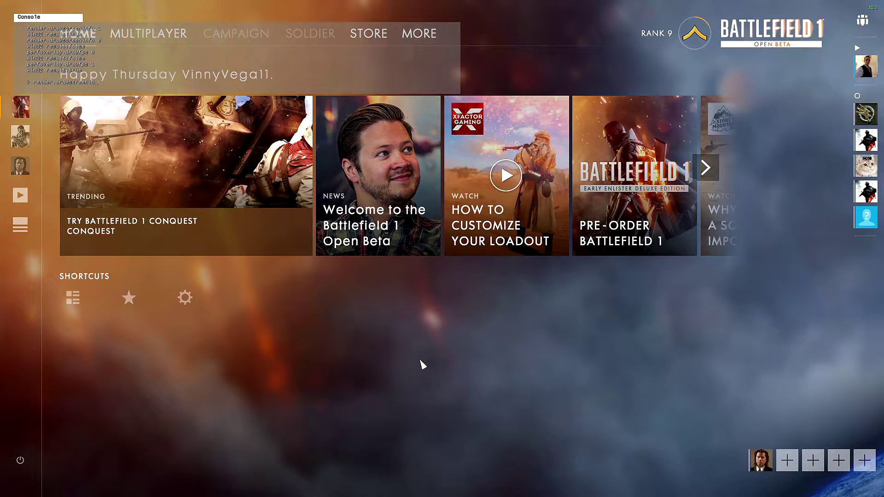
text(nfo )
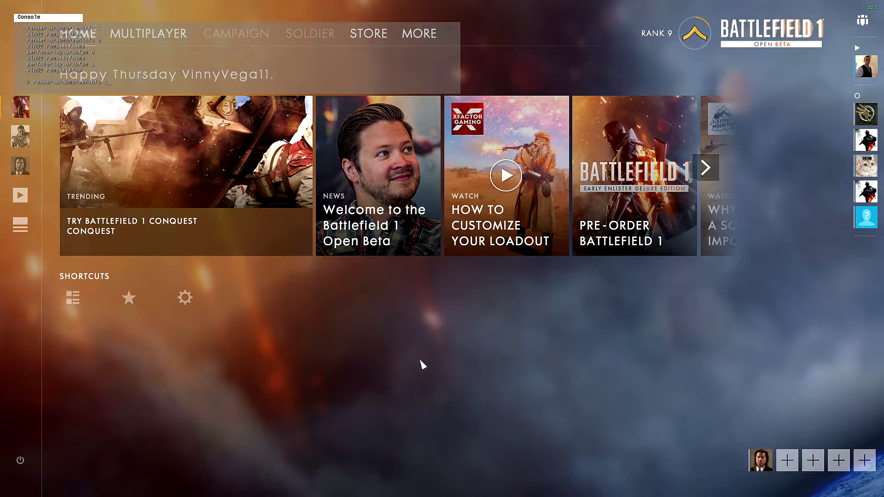
text(1)
key(Return)
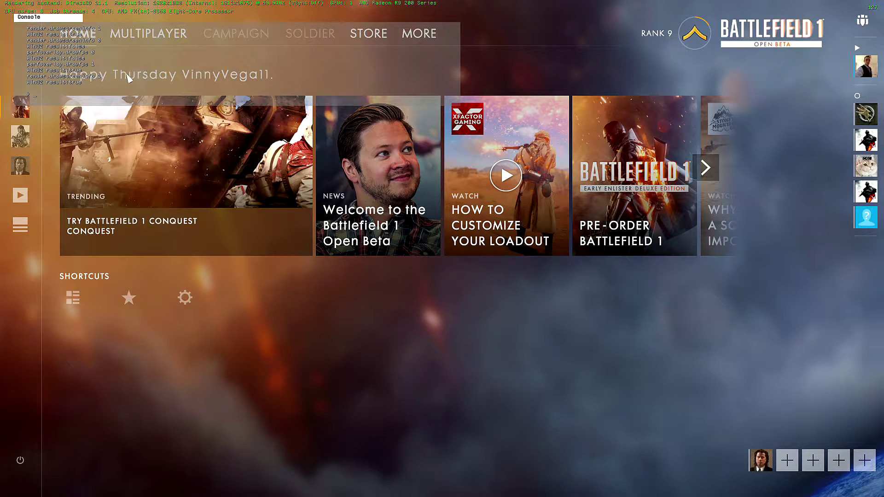
key(grave)
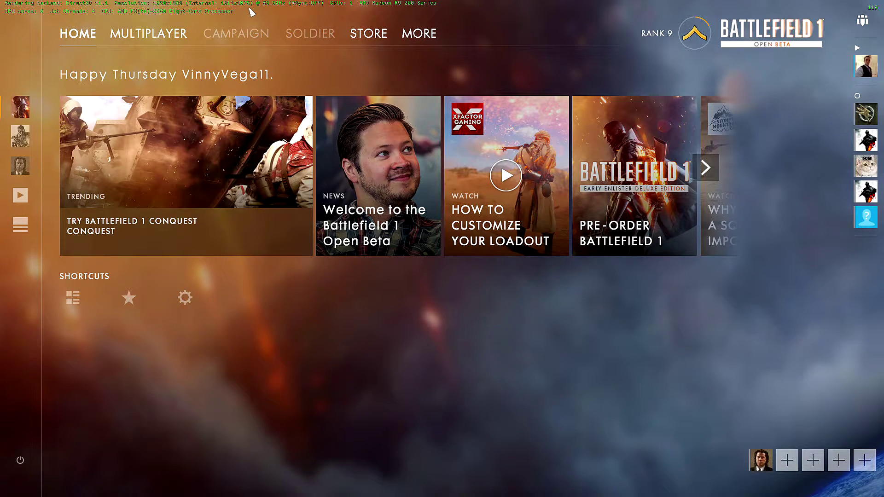
Step: Set the resolution scale to 50% in the advanced video options and return to the main menu
click(419, 34)
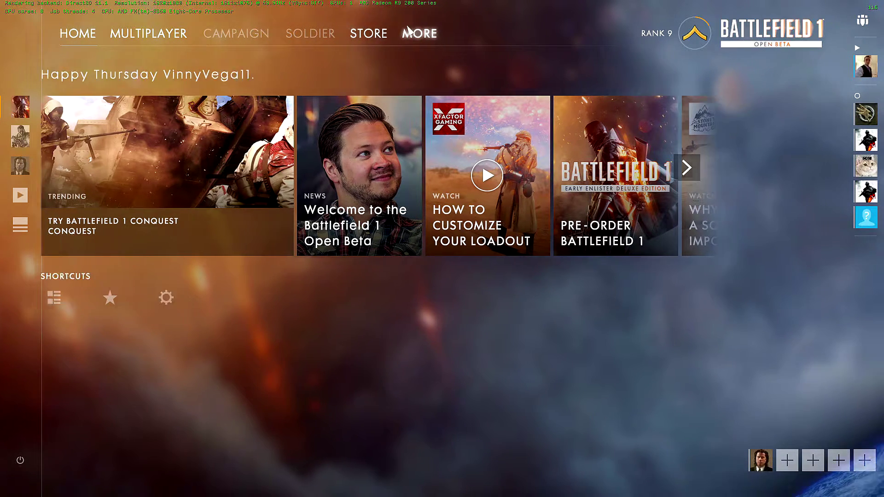
click(180, 157)
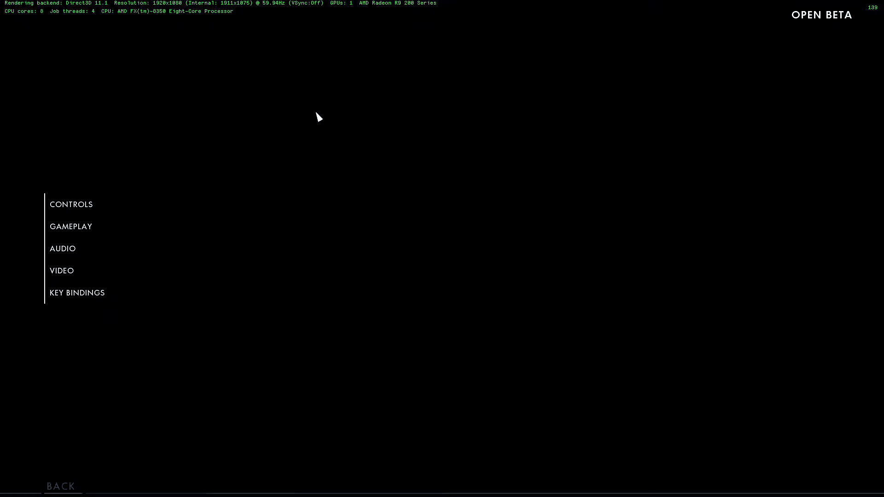
click(85, 281)
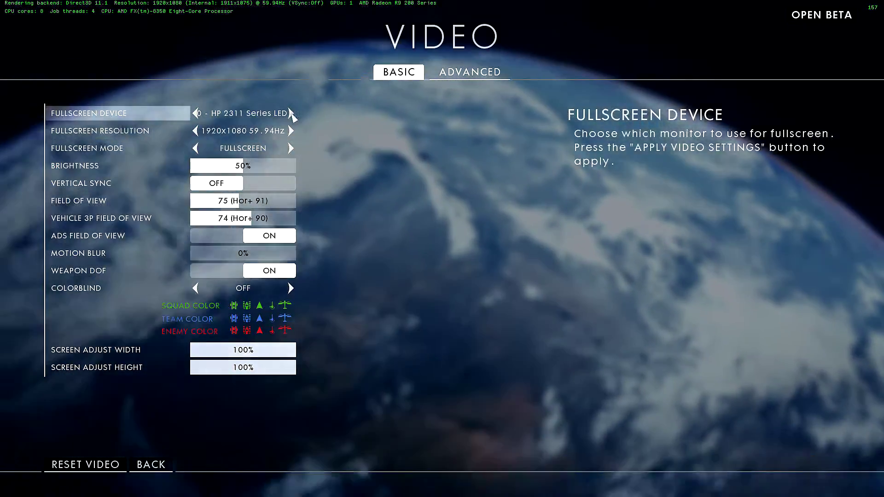
click(455, 70)
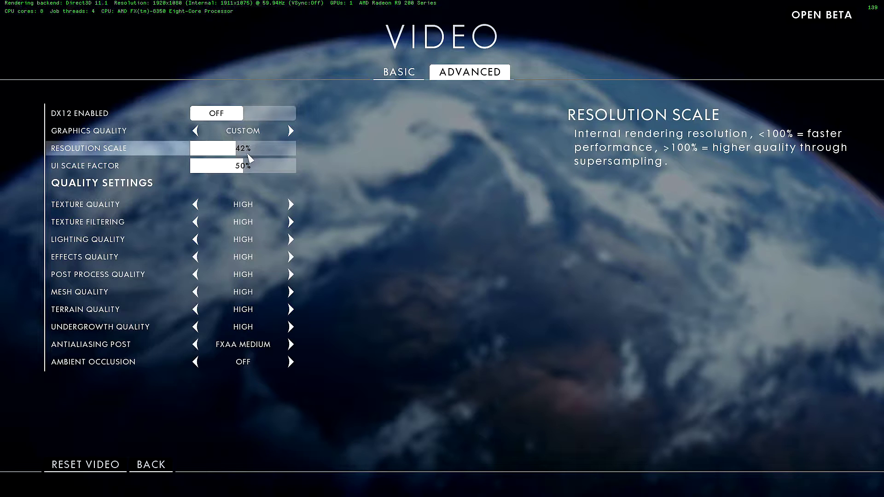
drag(236, 146, 246, 150)
click(152, 465)
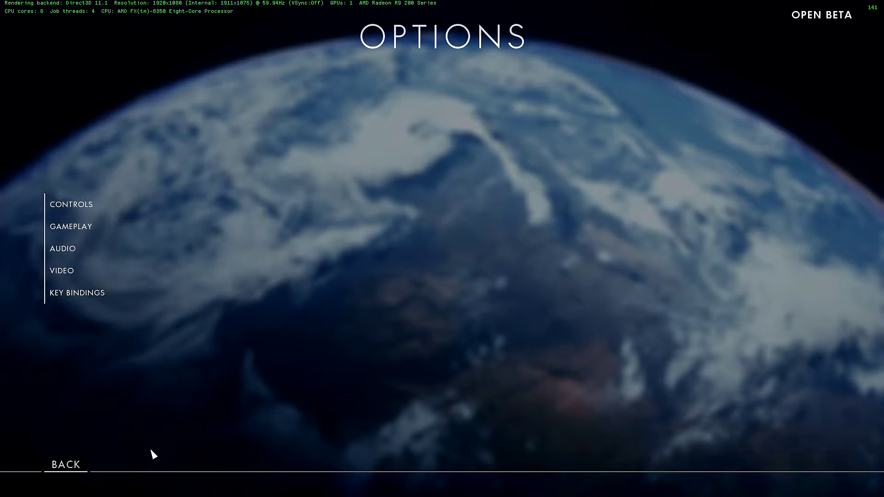
click(69, 465)
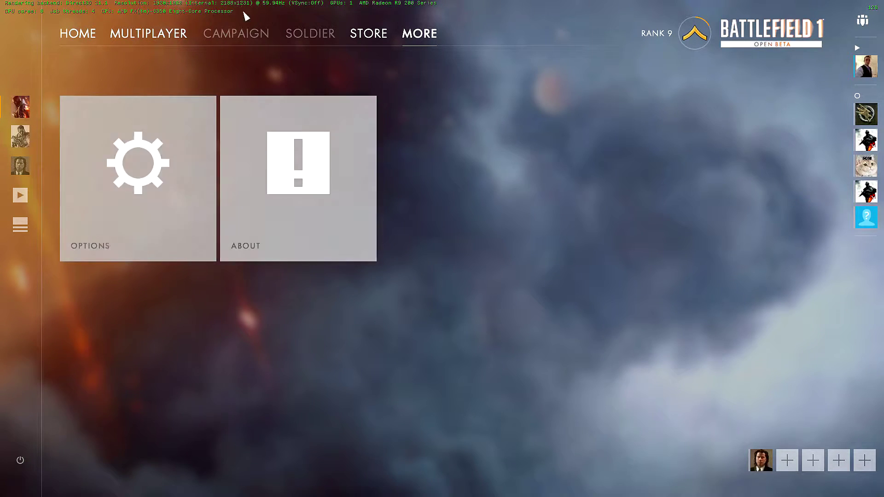
Step: Lower the resolution scale to 42% in the advanced video options and return to the main menu
click(133, 212)
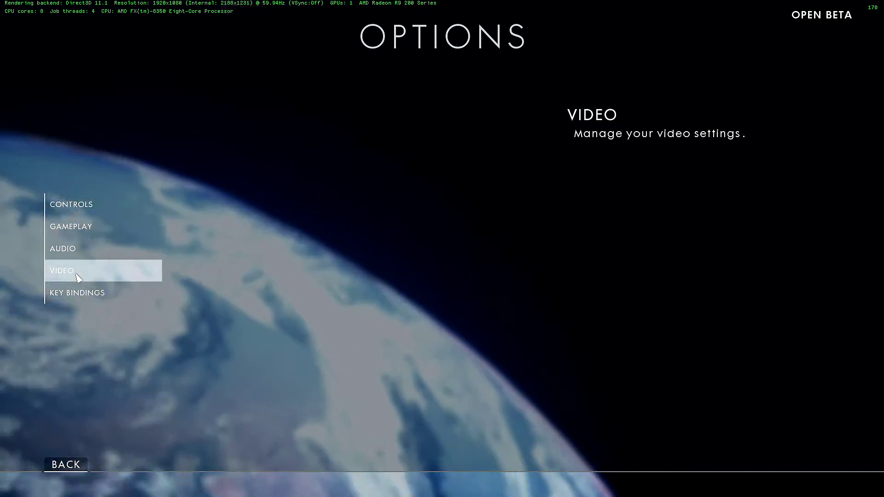
click(92, 215)
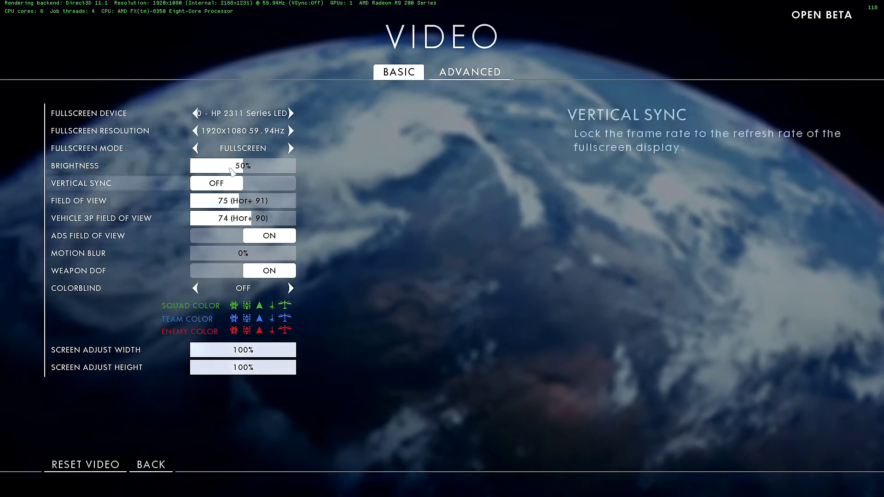
click(445, 73)
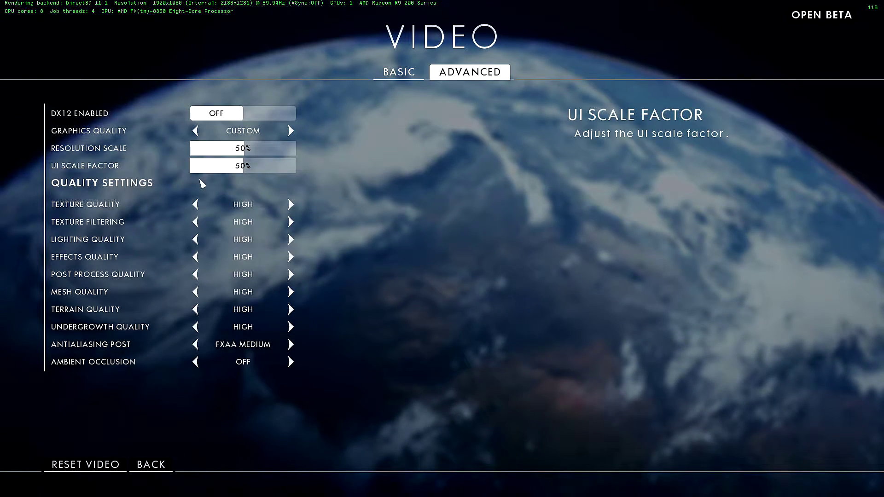
drag(244, 151, 239, 152)
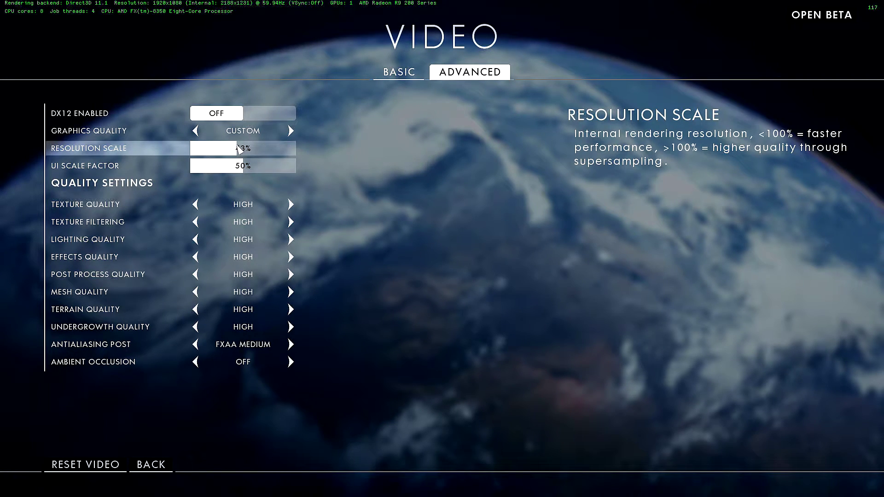
click(151, 464)
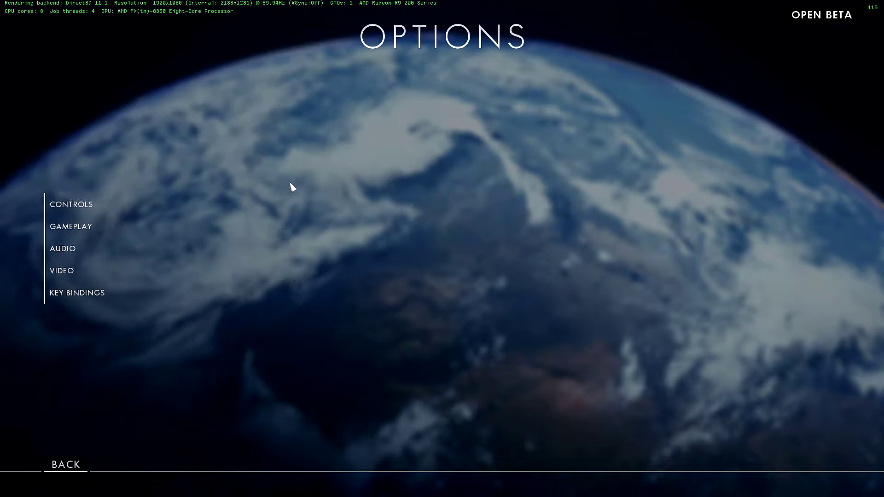
click(69, 463)
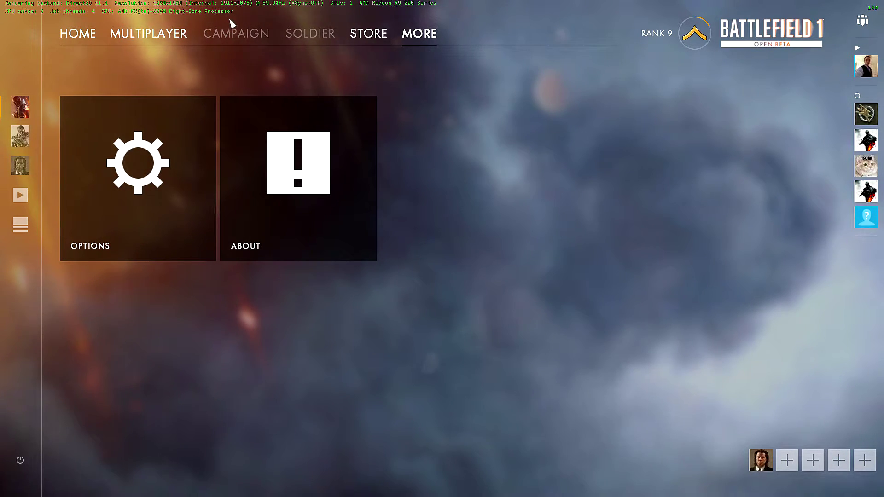
Step: Raise the resolution scale slightly in the advanced video options to an internal resolution of 1940x1091, and return to the main menu
click(178, 139)
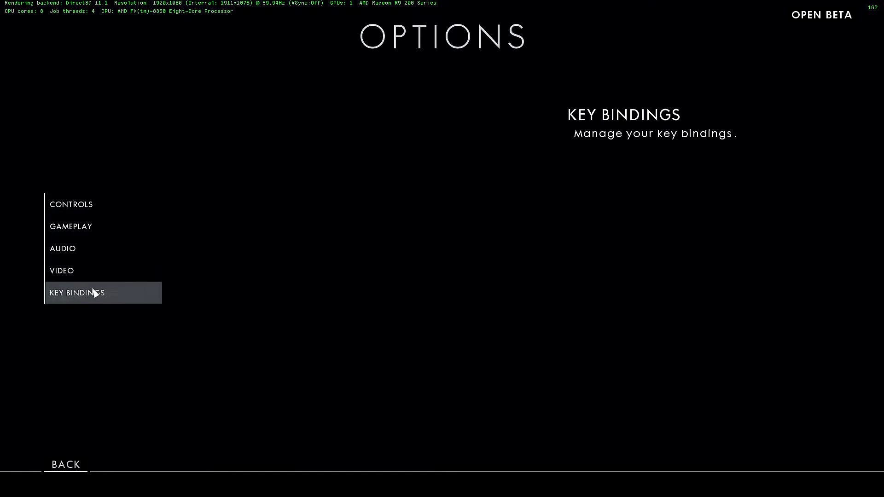
click(86, 279)
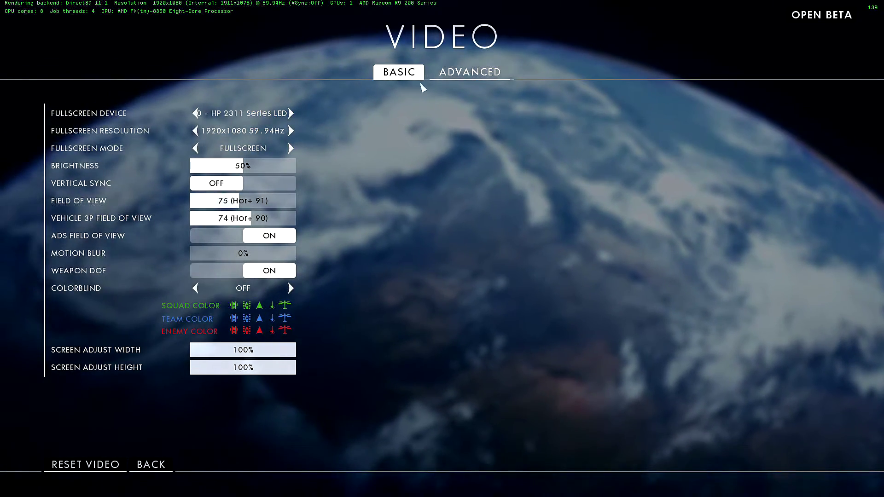
click(448, 75)
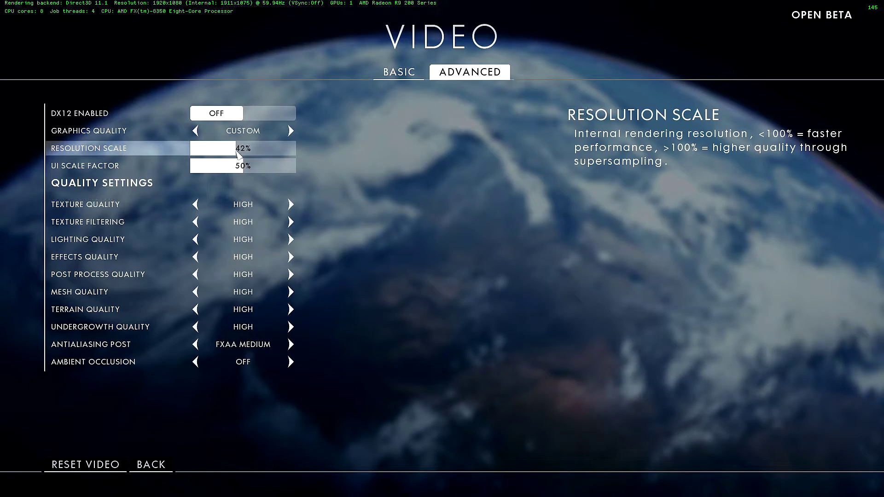
click(149, 465)
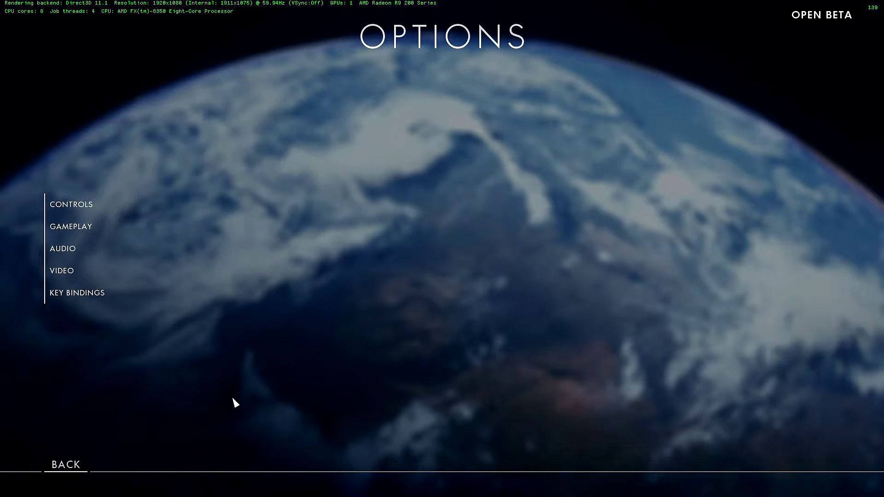
click(69, 464)
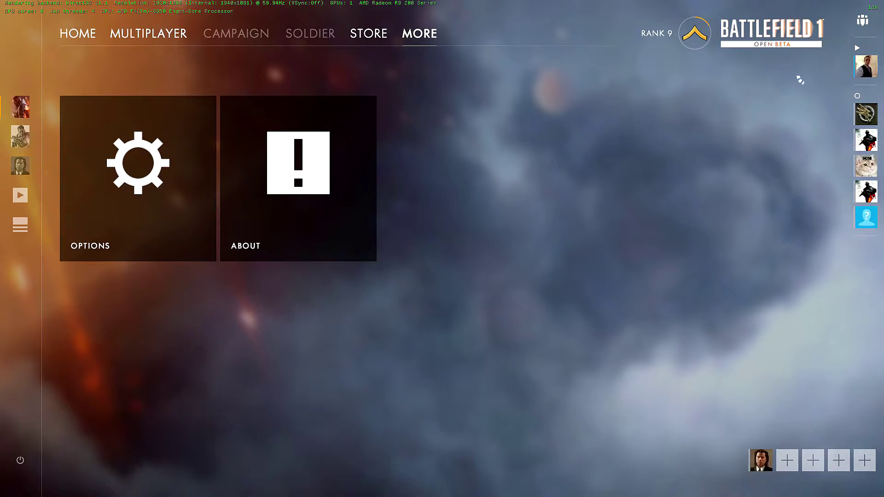
Step: Set the resolution scale back to 42% in the advanced video options, for an internal resolution of 1911x1075, and leave the options
click(152, 210)
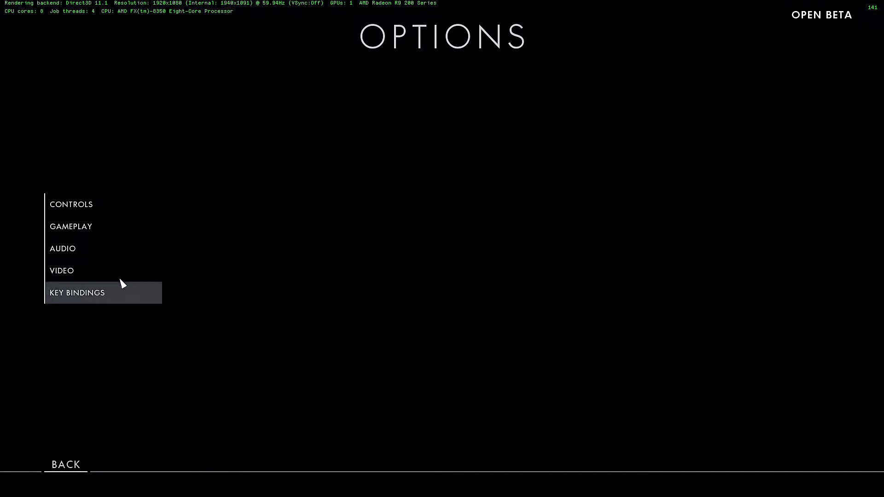
click(69, 270)
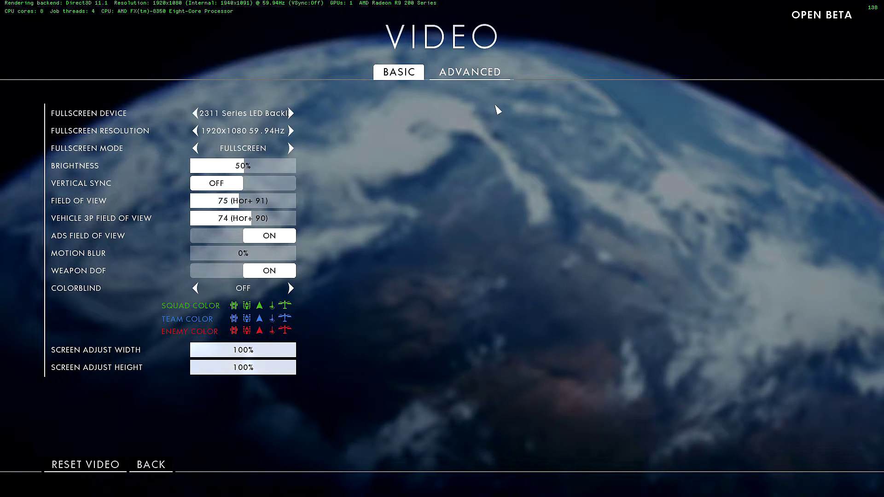
key(e)
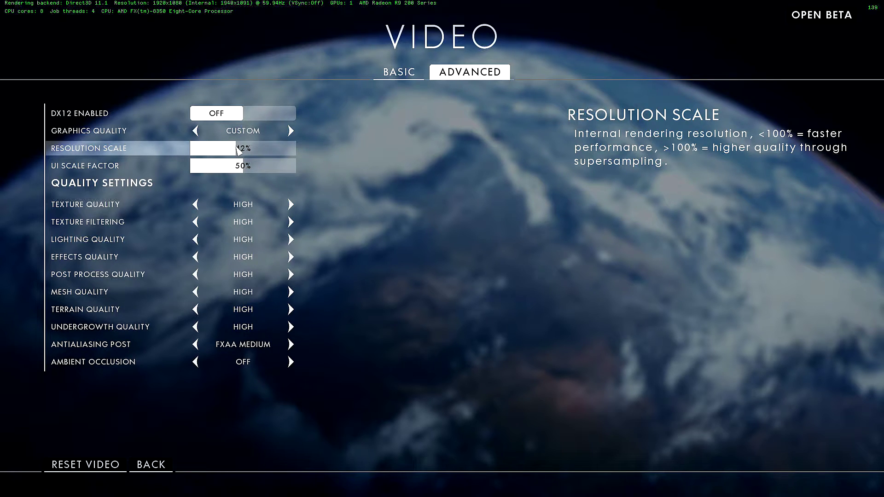
click(142, 466)
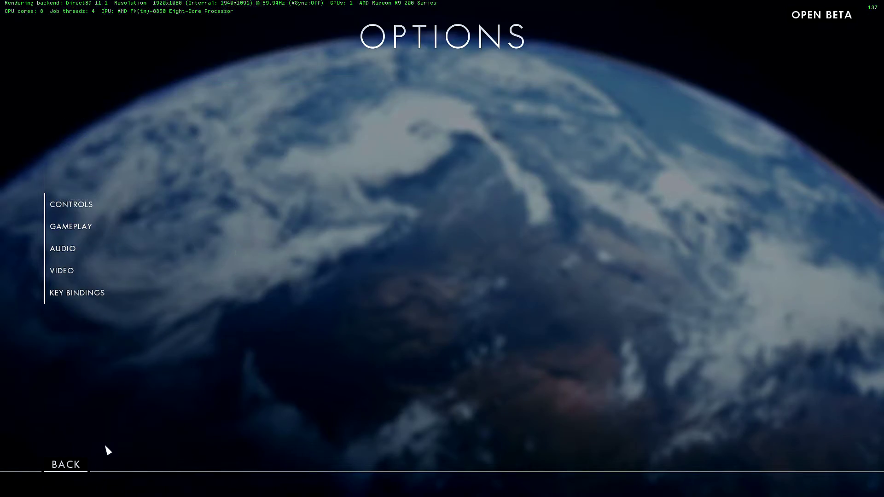
click(67, 465)
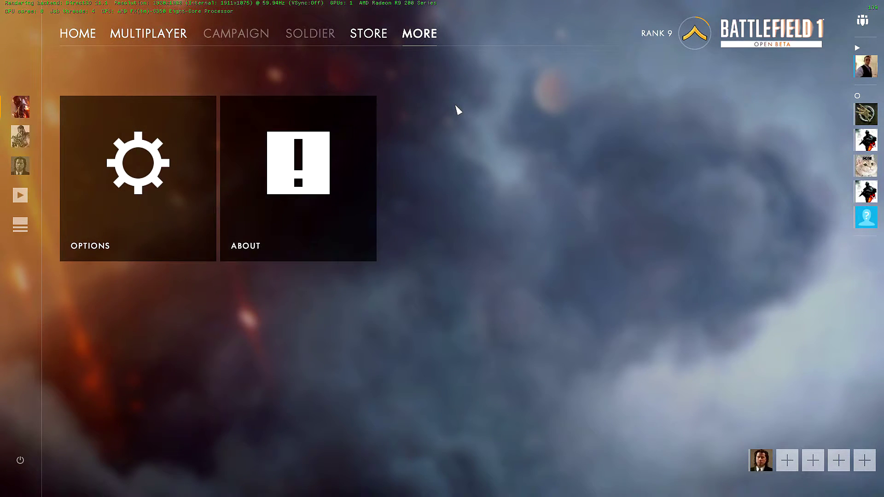
Step: Open the console and try to turn off the rendering info with the command renderdrawscreeninfo 0
key(grave)
text(rend)
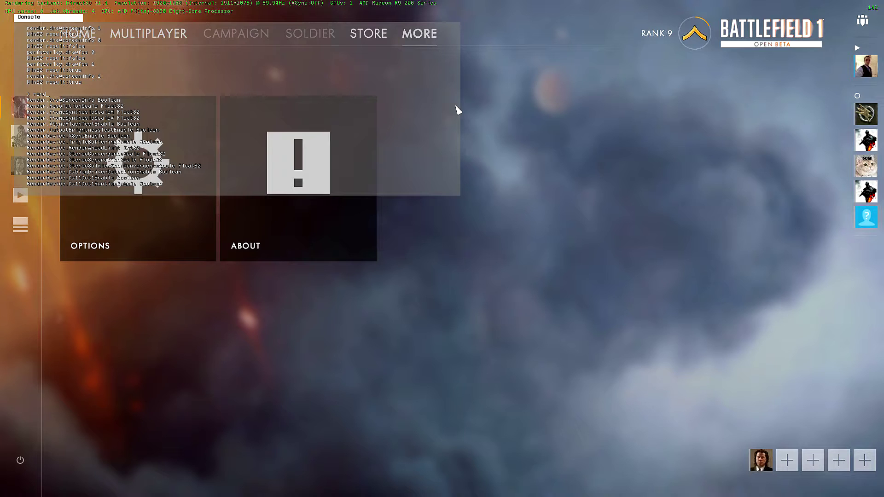
text(erda)
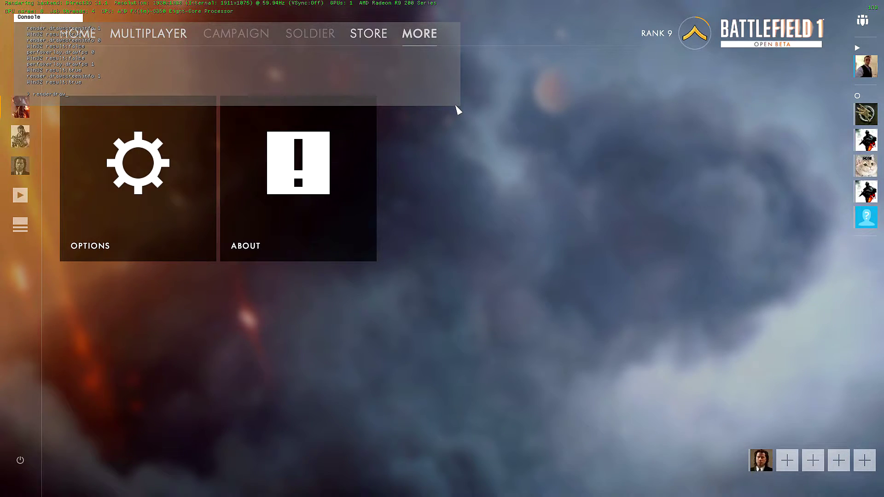
text(awscreeninfo)
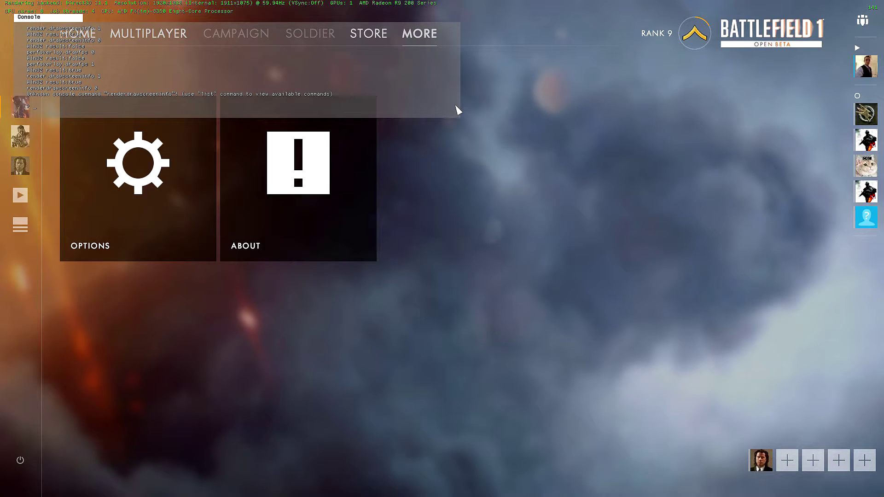
Step: Turn off the rendering info overlay with the console command render.drawscreeninfo 0
text(r)
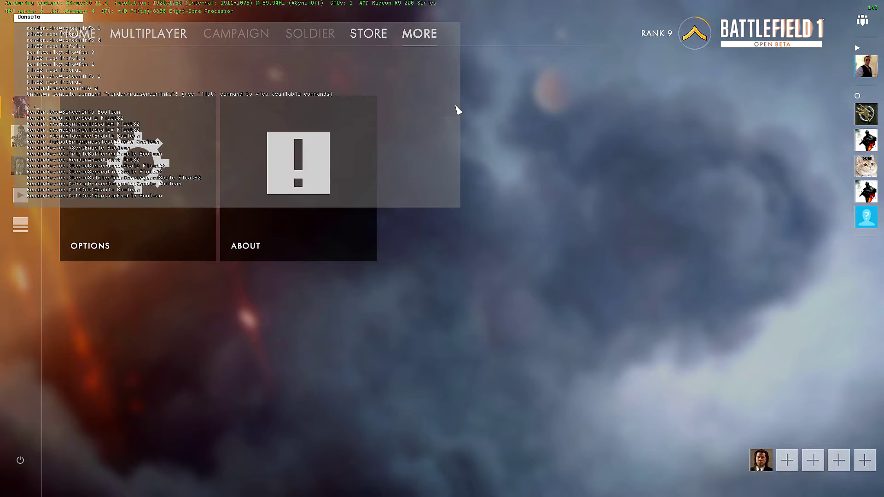
text(ender.drawc)
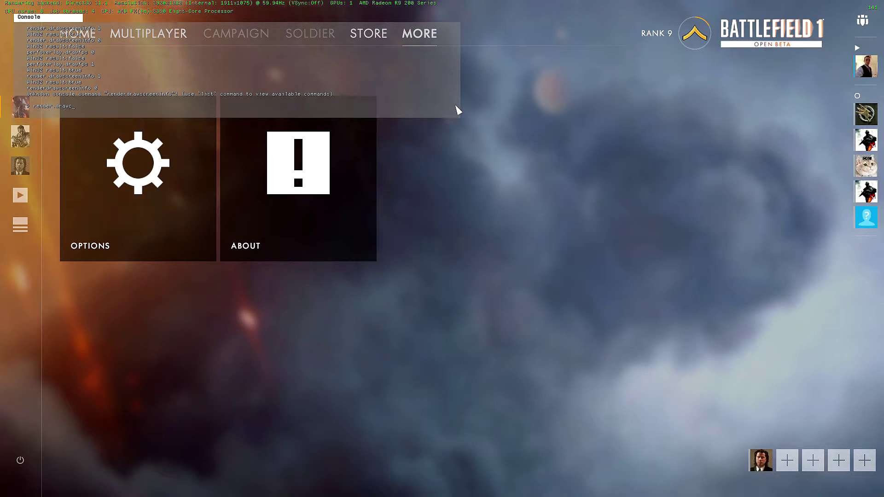
key(BackSpace)
text(s)
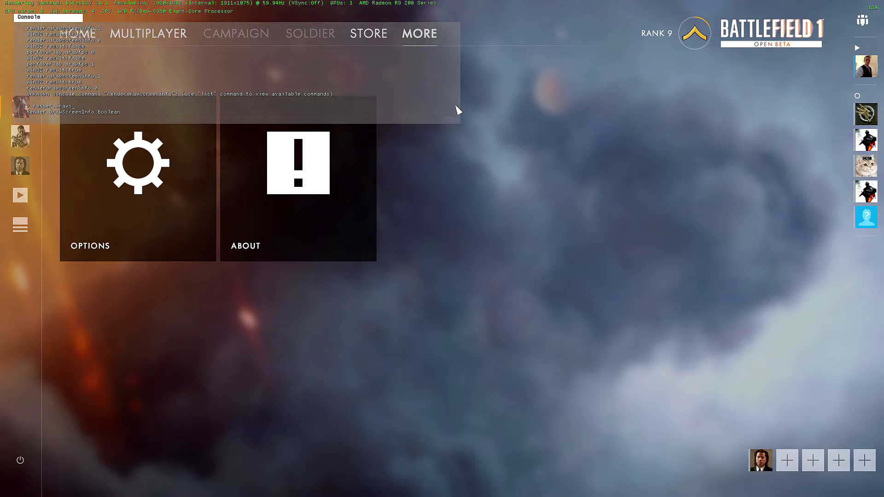
text(creeni)
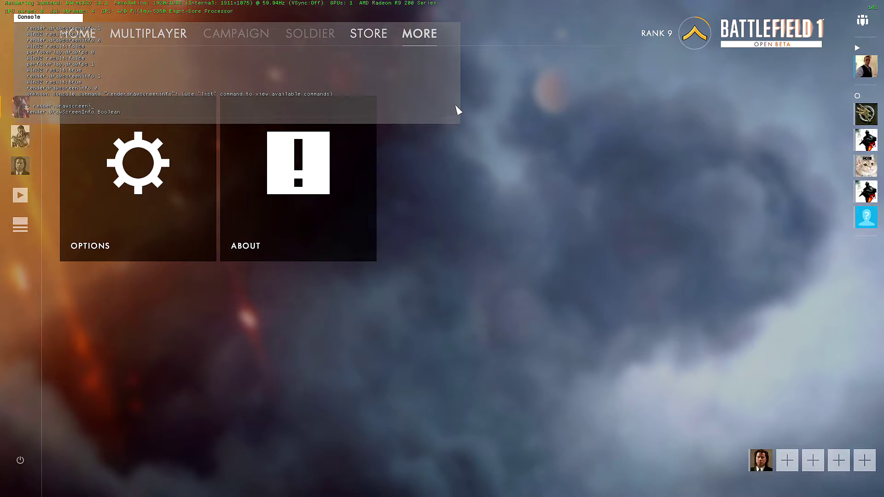
text(nfo )
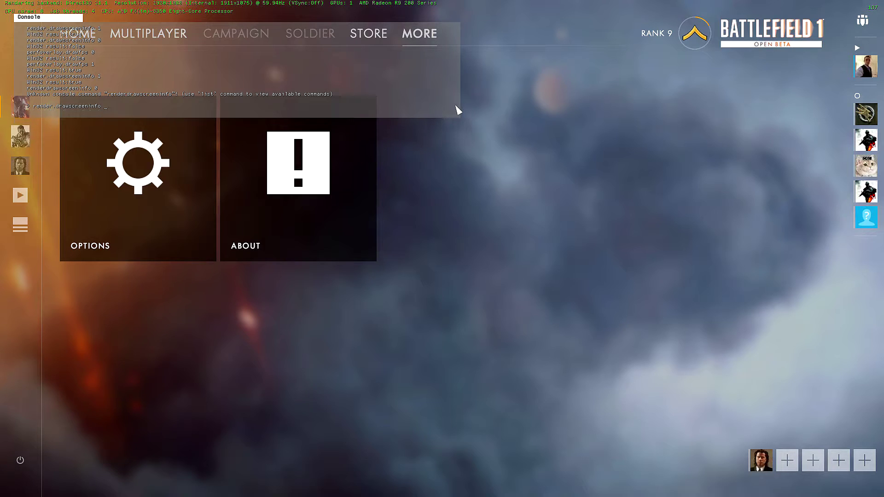
text(0)
key(Return)
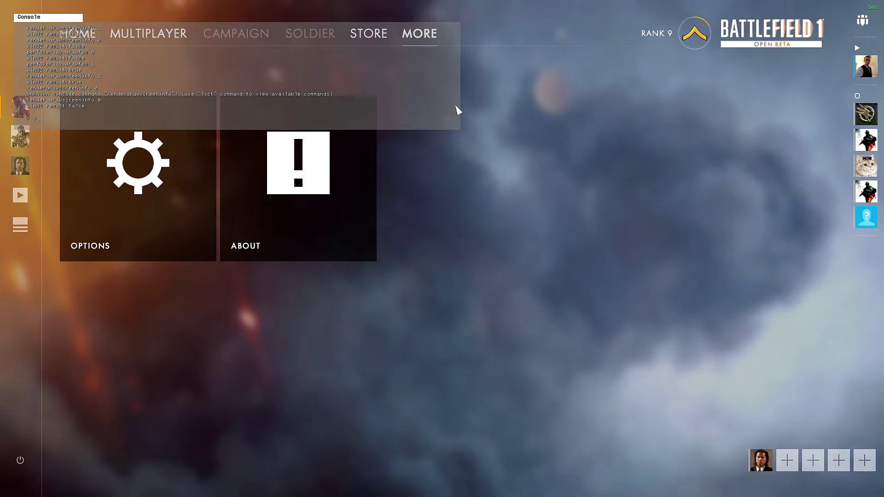
Step: Turn off the FPS counter with the console command perfoverlay.drawfps 0 and close the console
text(per)
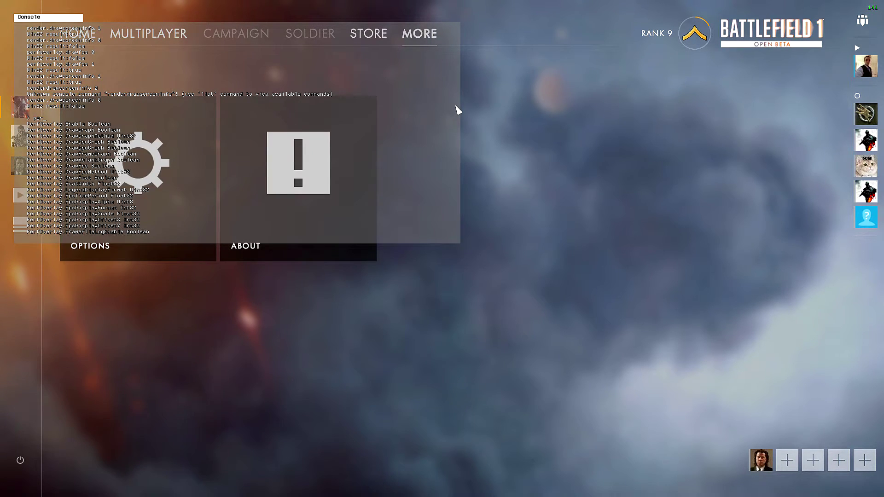
text(foverls)
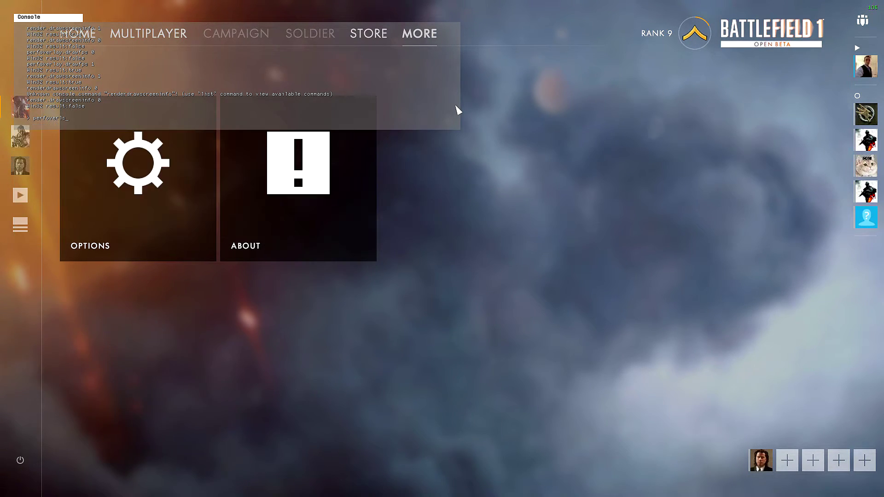
key(BackSpace)
text(ay.)
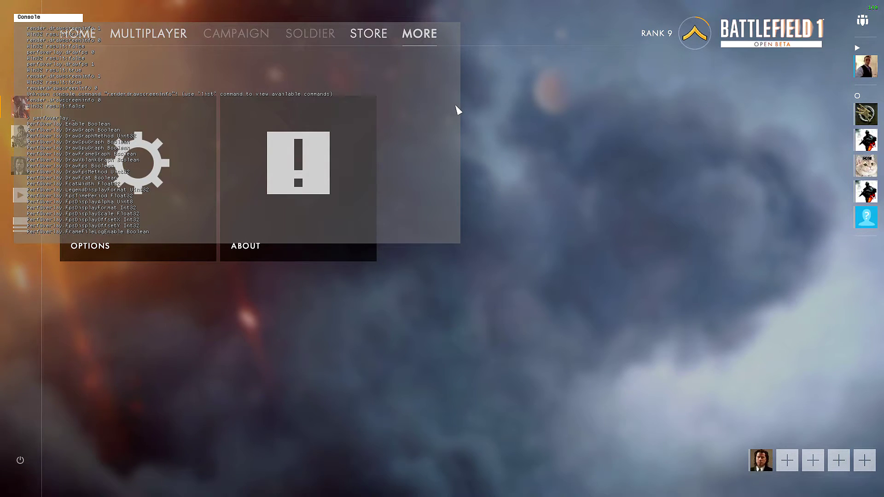
text(drawfps )
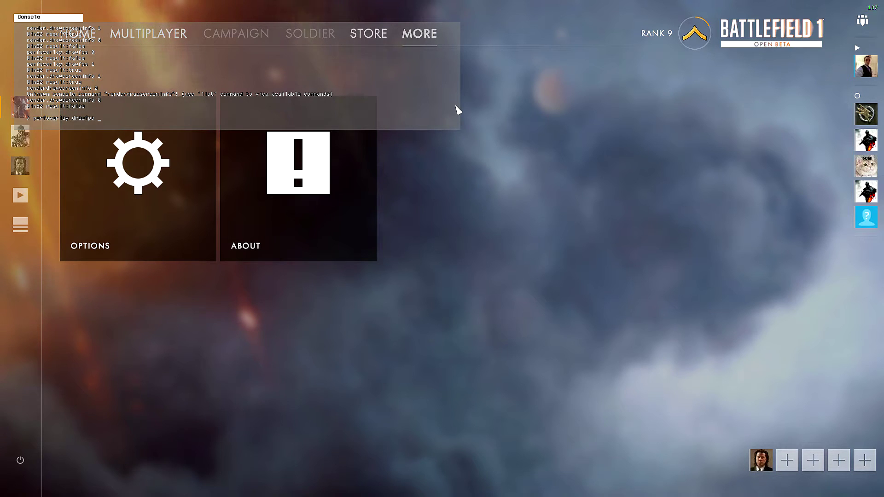
text(0)
key(Return)
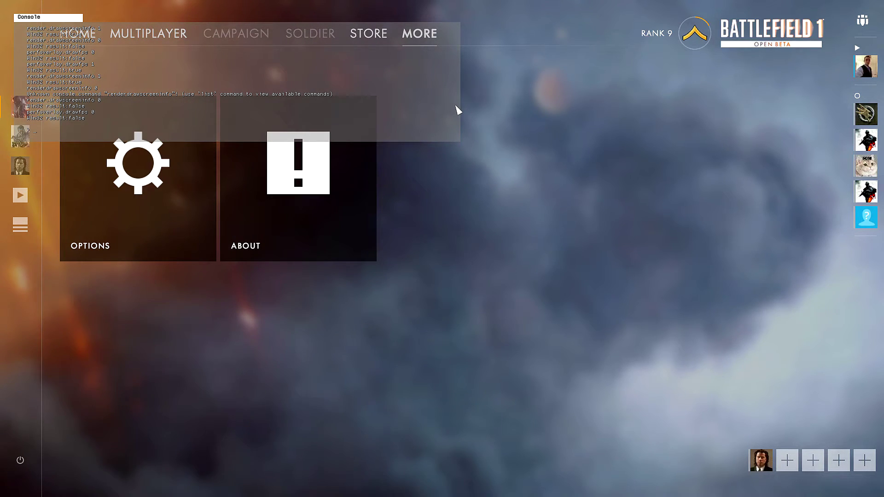
key(grave)
Step: Turn the FPS counter back on with the console command perfoverlay.drawfps 1 and close the console
key(grave)
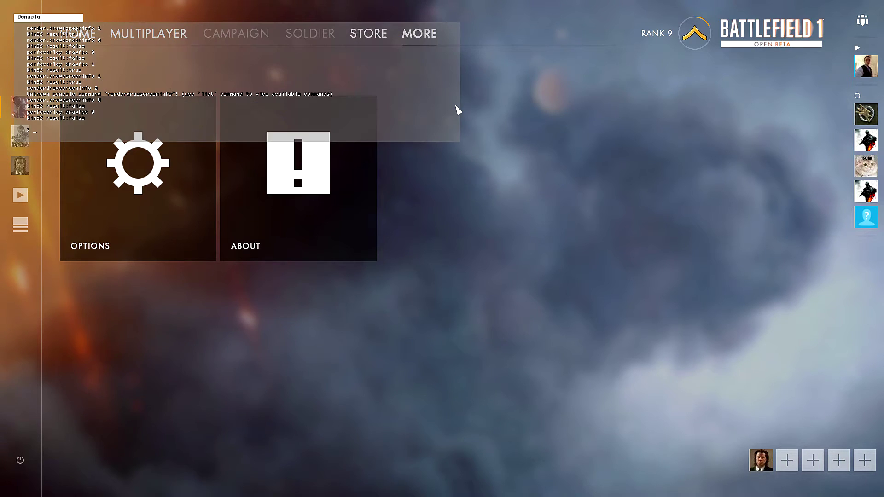
text(perf)
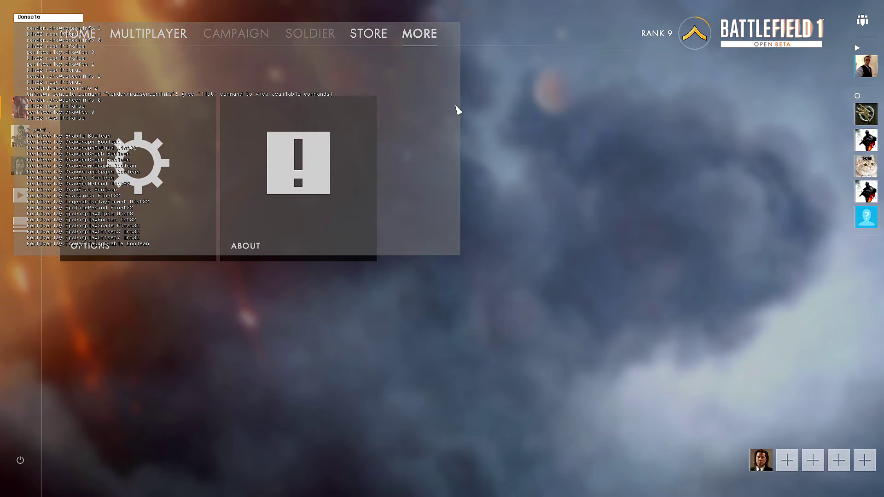
text(overlay)
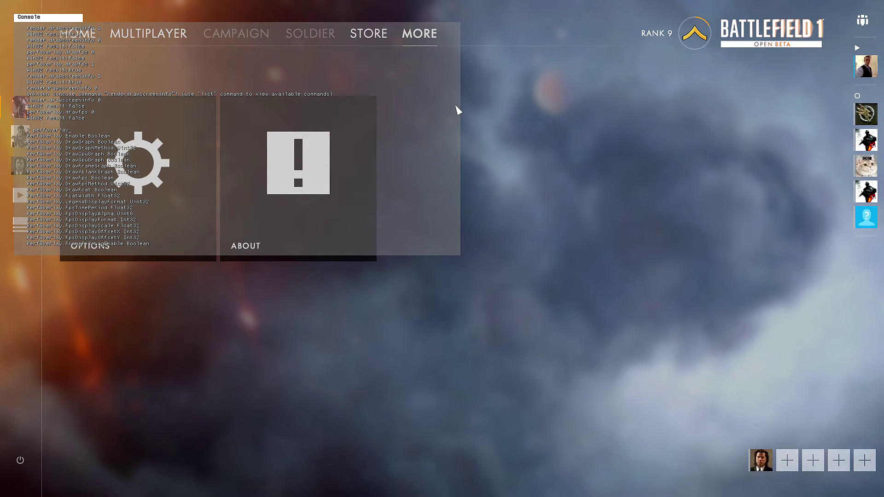
text(.d)
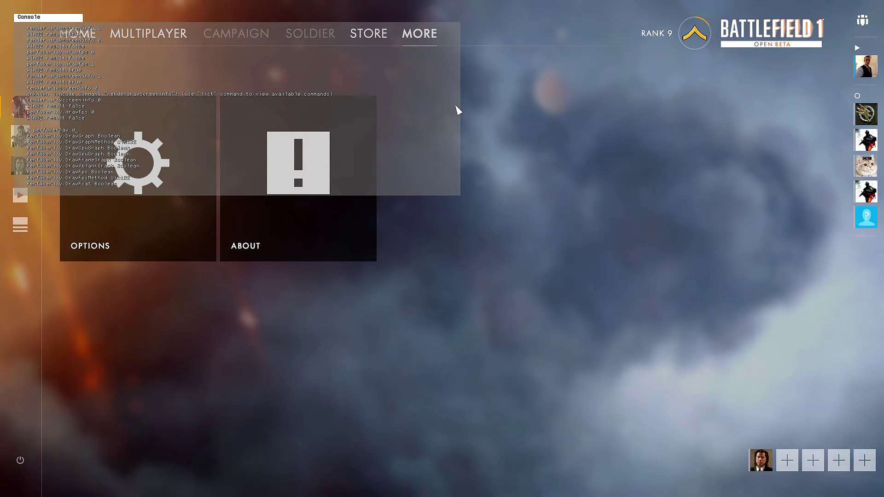
text(rawfps )
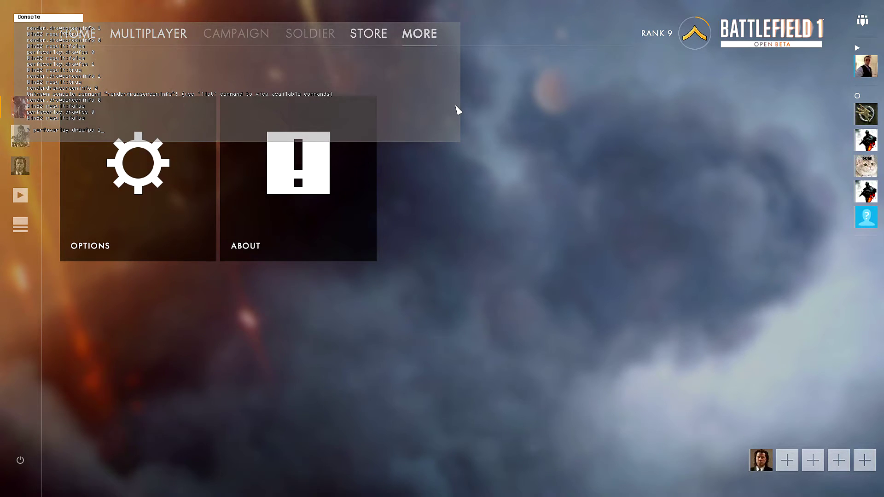
text(1)
key(Return)
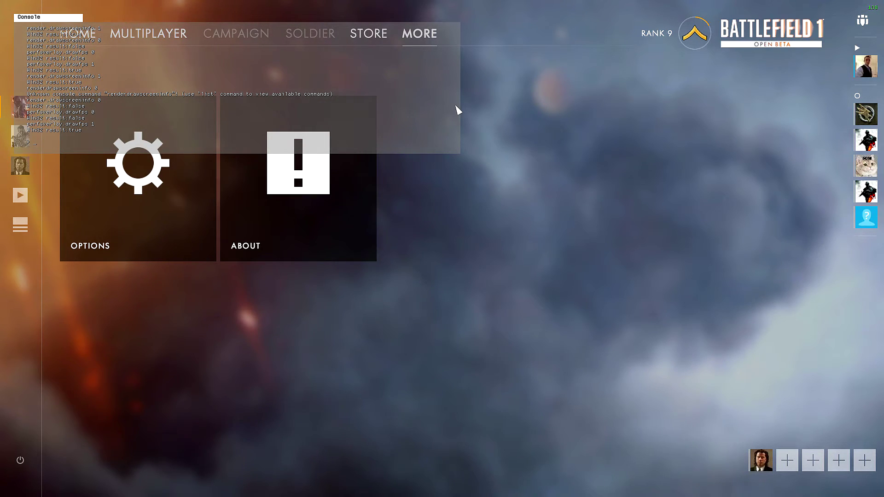
key(grave)
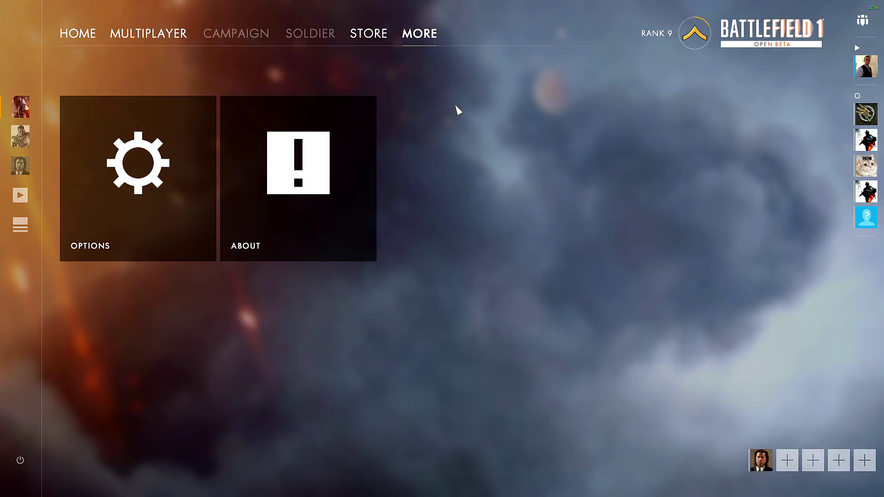